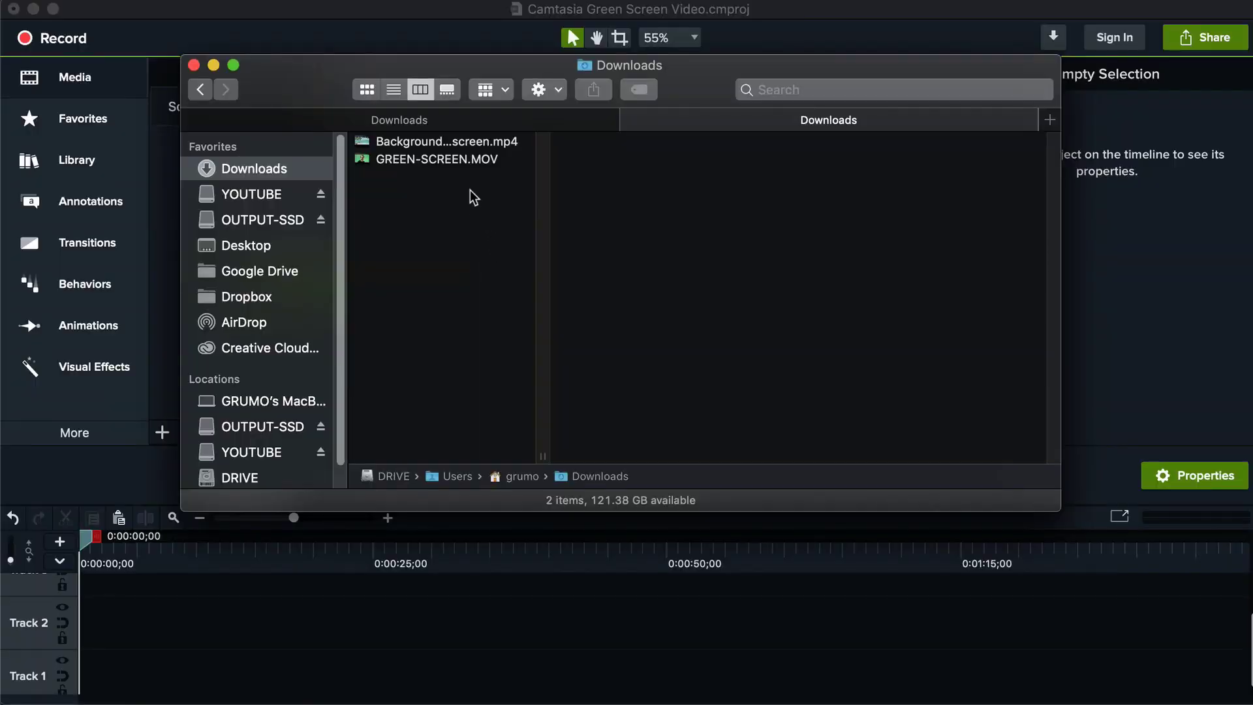
- Add GREEN-SCREEN.MOV from Finder to Track 2 and apply the Remove a Color effect
mouse_move(442, 156)
left_mouse_down()
mouse_move(541, 623)
mouse_move(505, 613)
left_mouse_up()
left_click(602, 554)
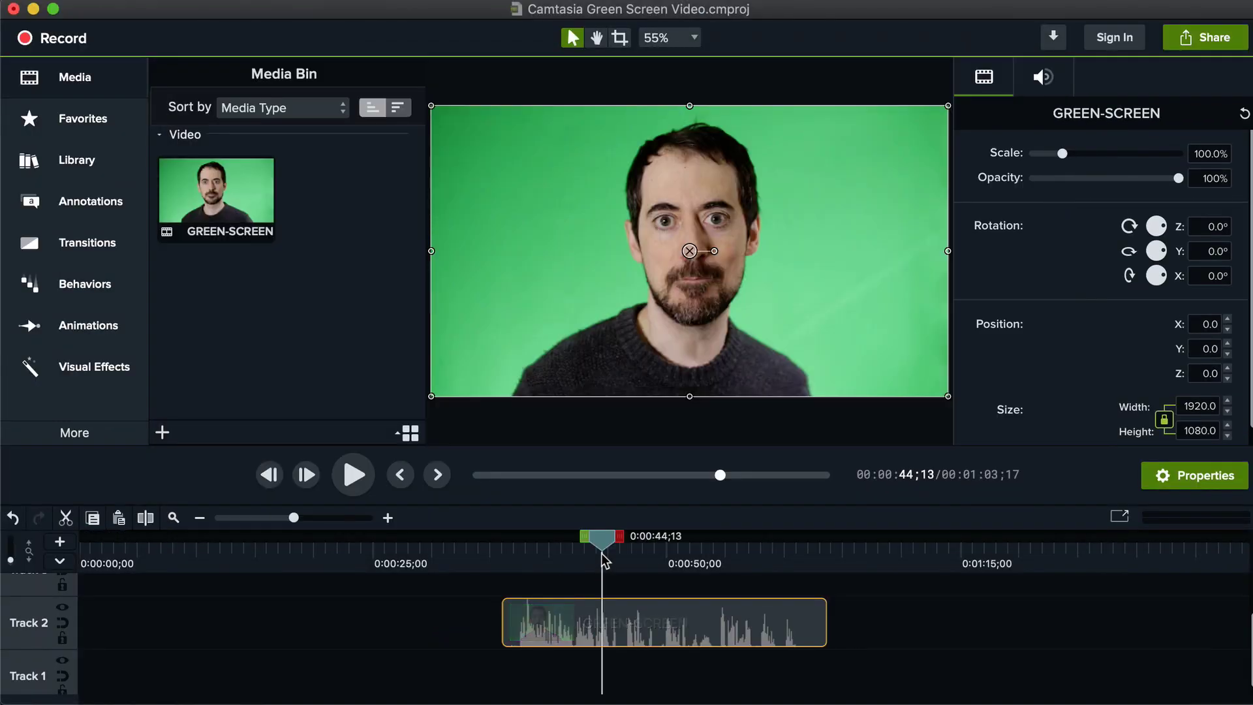
left_click(105, 368)
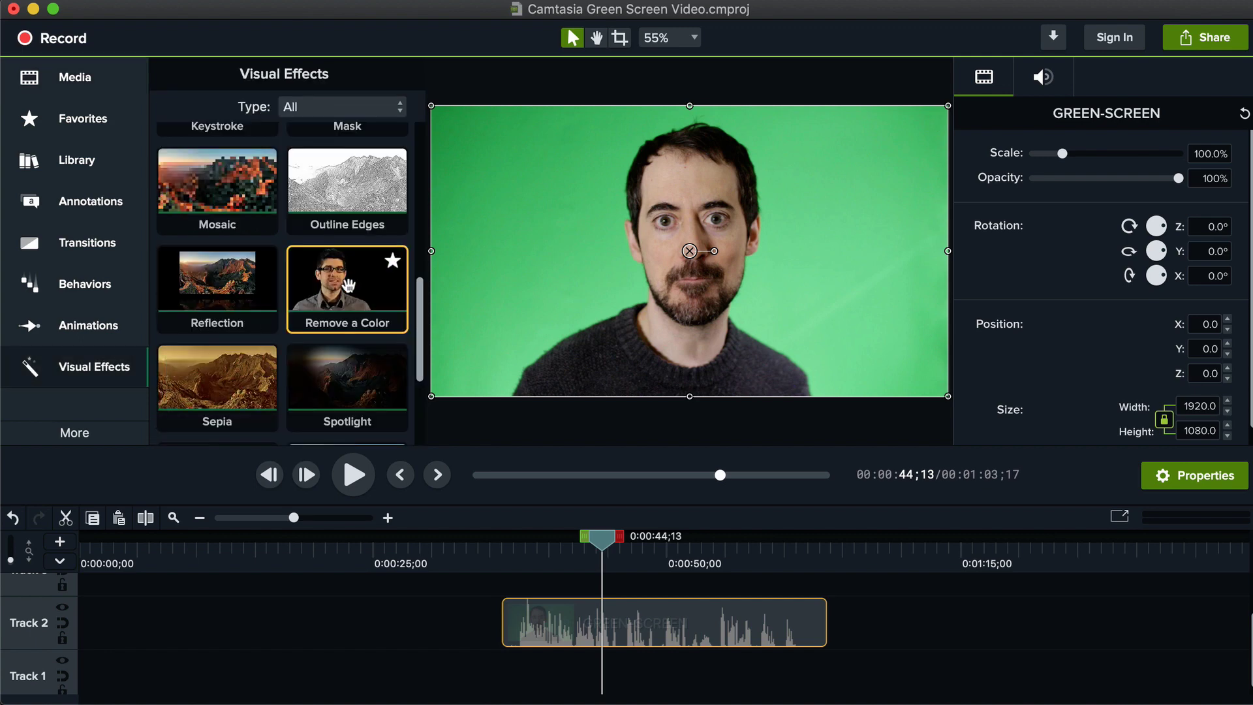
left_click_drag(673, 627, 676, 625)
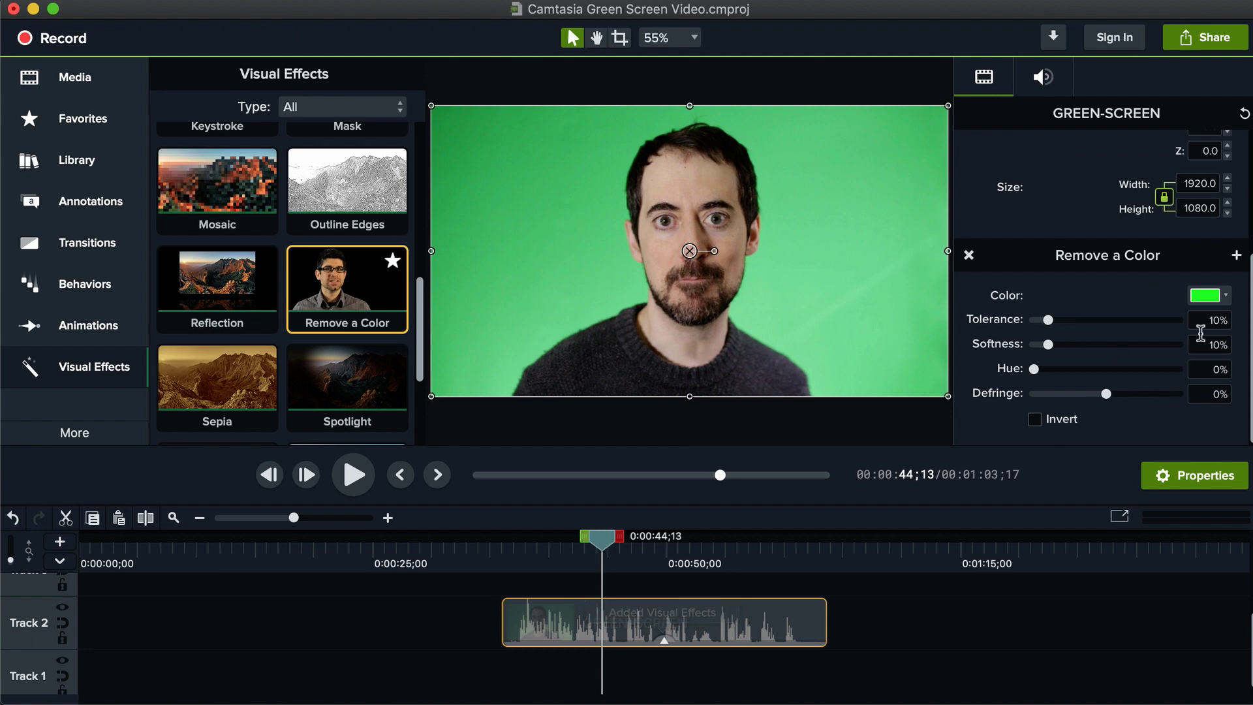
- Sample the green backdrop as the removed color at 15% tolerance and 16% softness, then scrub to check
left_click(1209, 296)
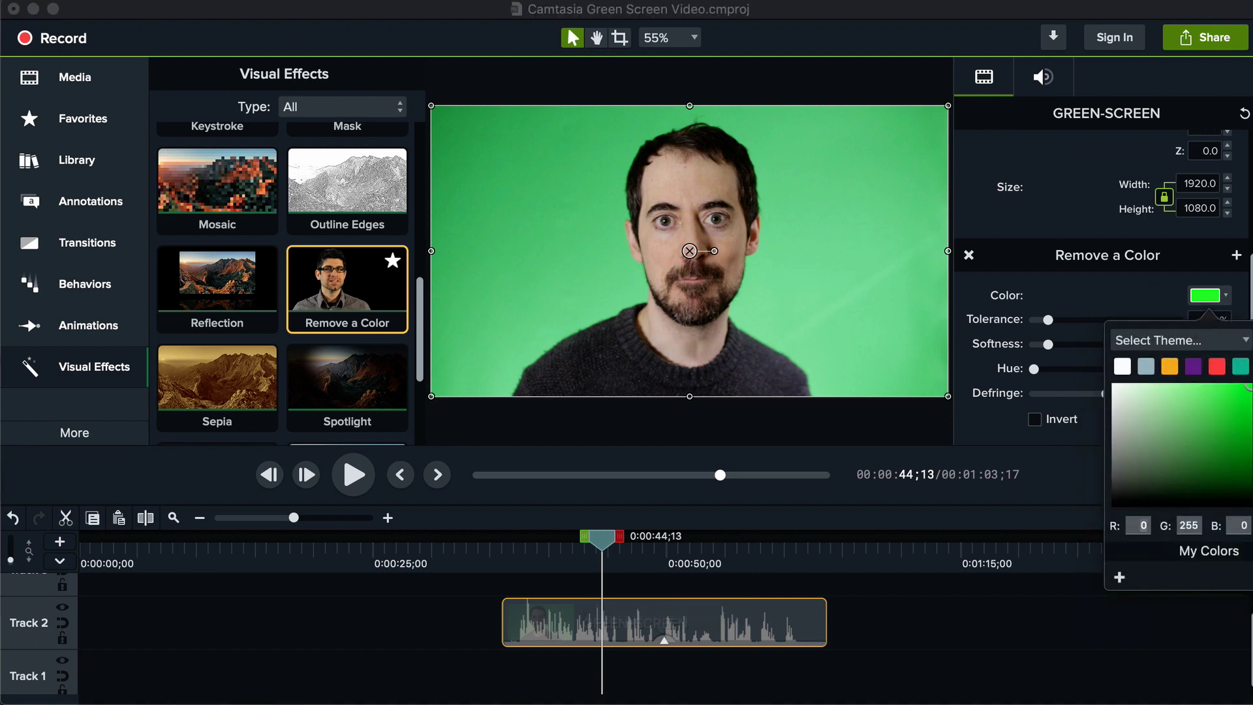
left_click(823, 232)
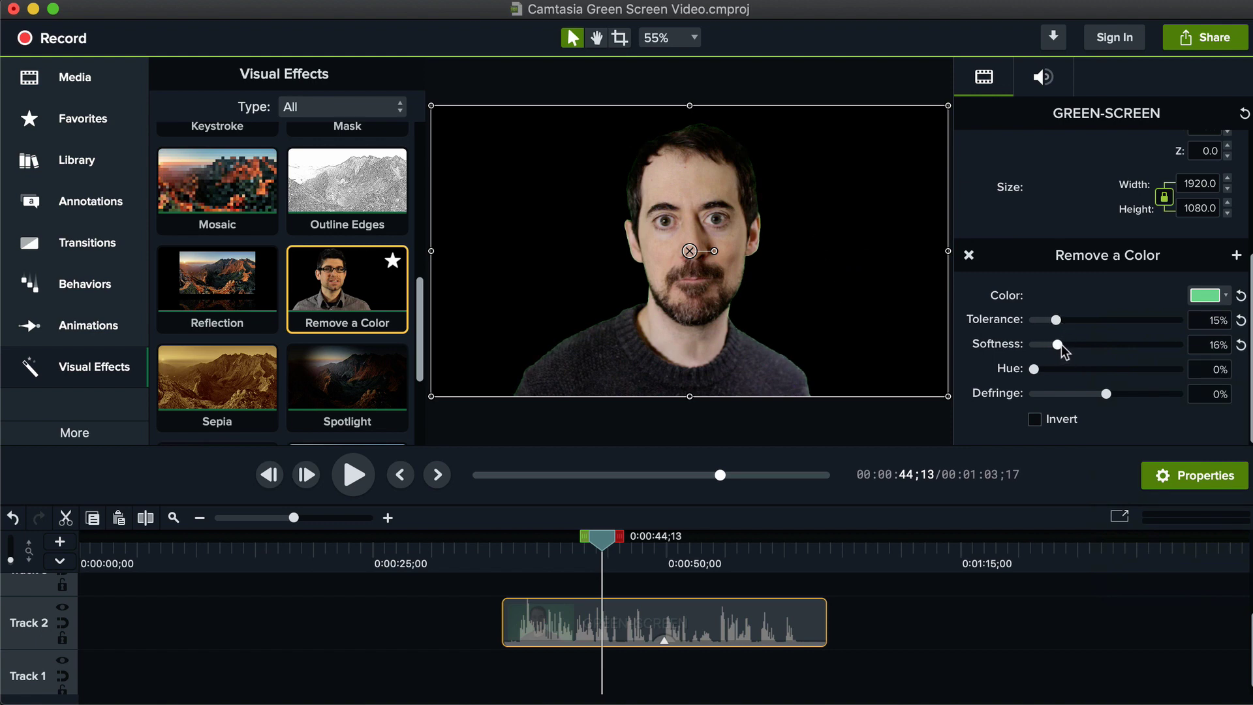
mouse_move(602, 537)
left_mouse_down()
mouse_move(686, 557)
mouse_move(653, 564)
left_mouse_up()
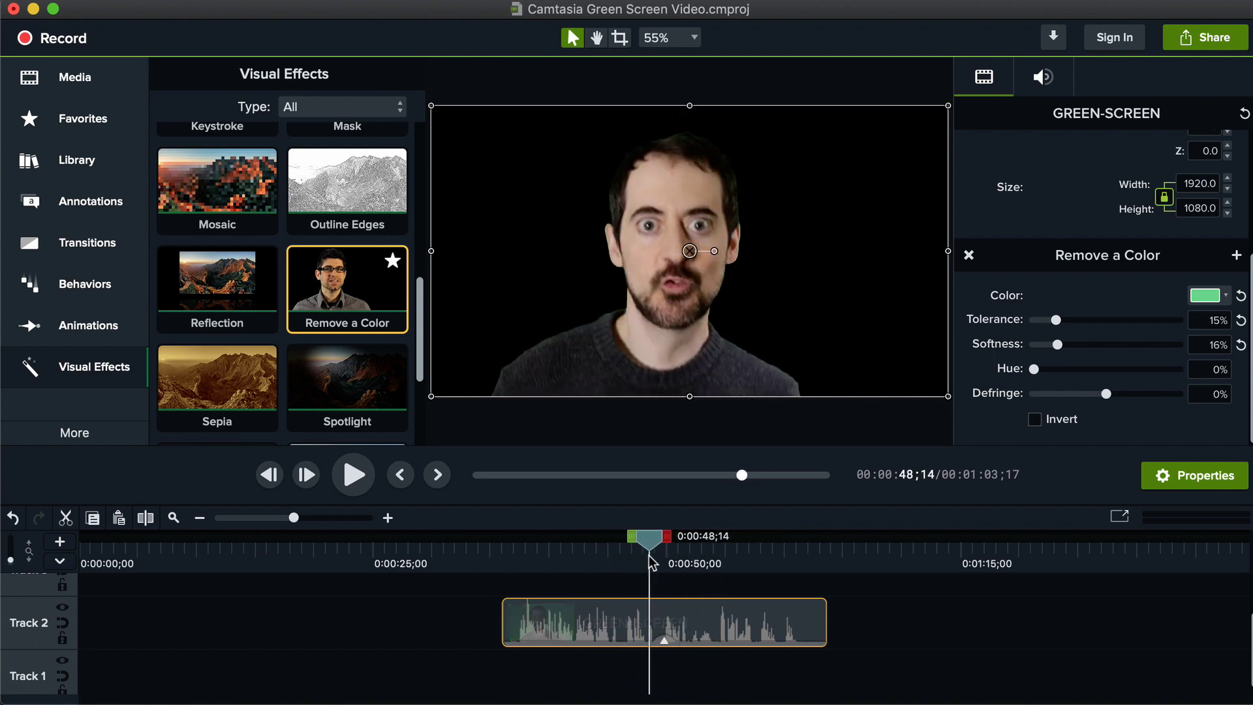
- Bring the background video from Finder's Downloads onto Track 1
key("super+Tab")
left_click(568, 416)
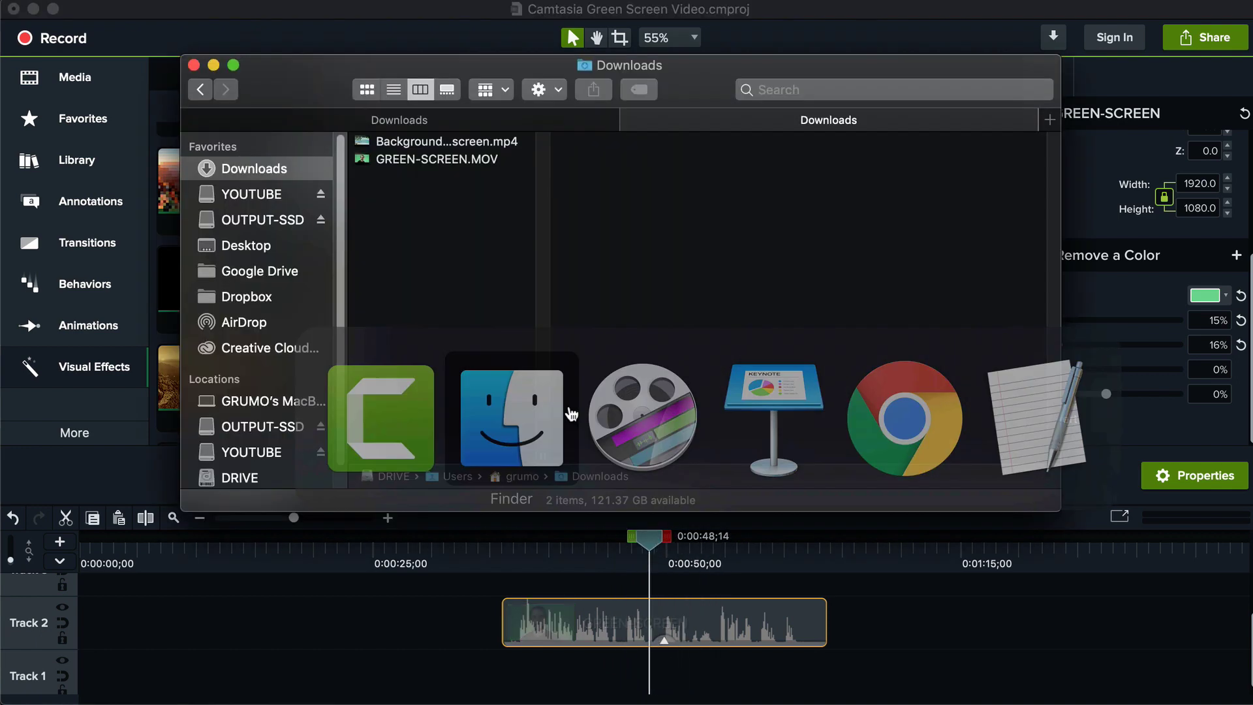
left_click_drag(575, 224, 618, 632)
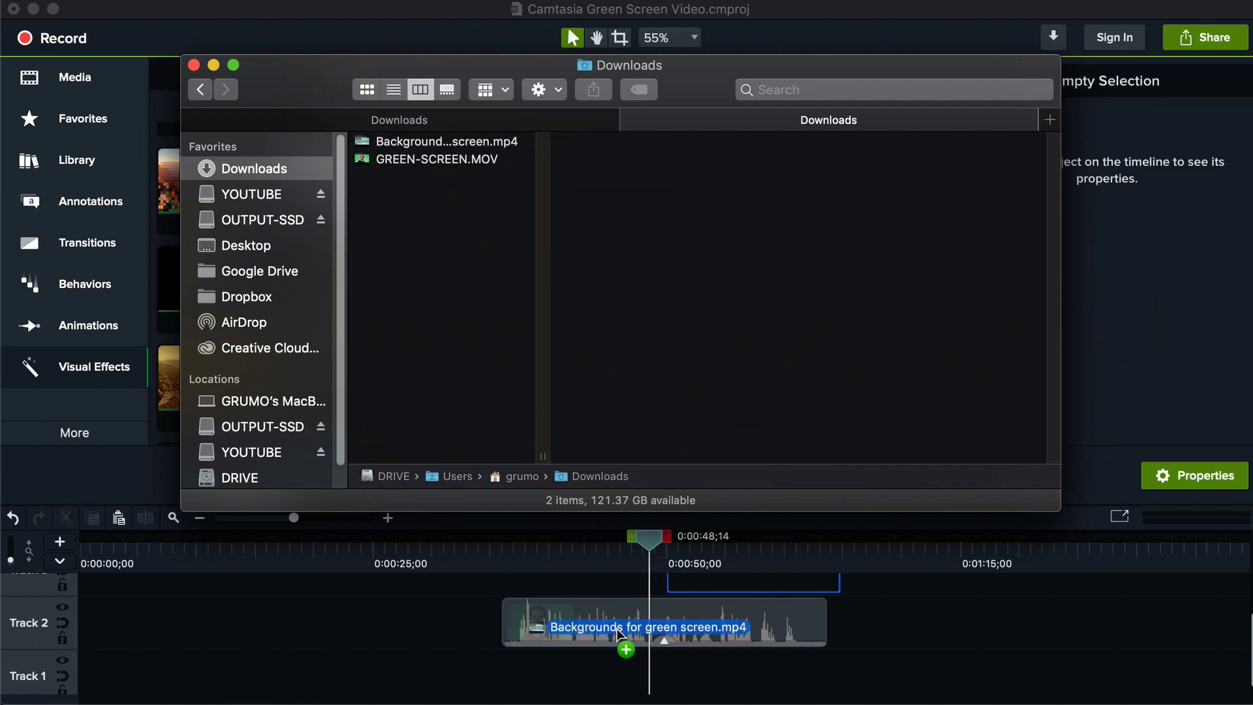
left_click(712, 594)
- Scrub the timeline and shift the background clip later on Track 1 to line it up
left_click_drag(652, 540, 556, 576)
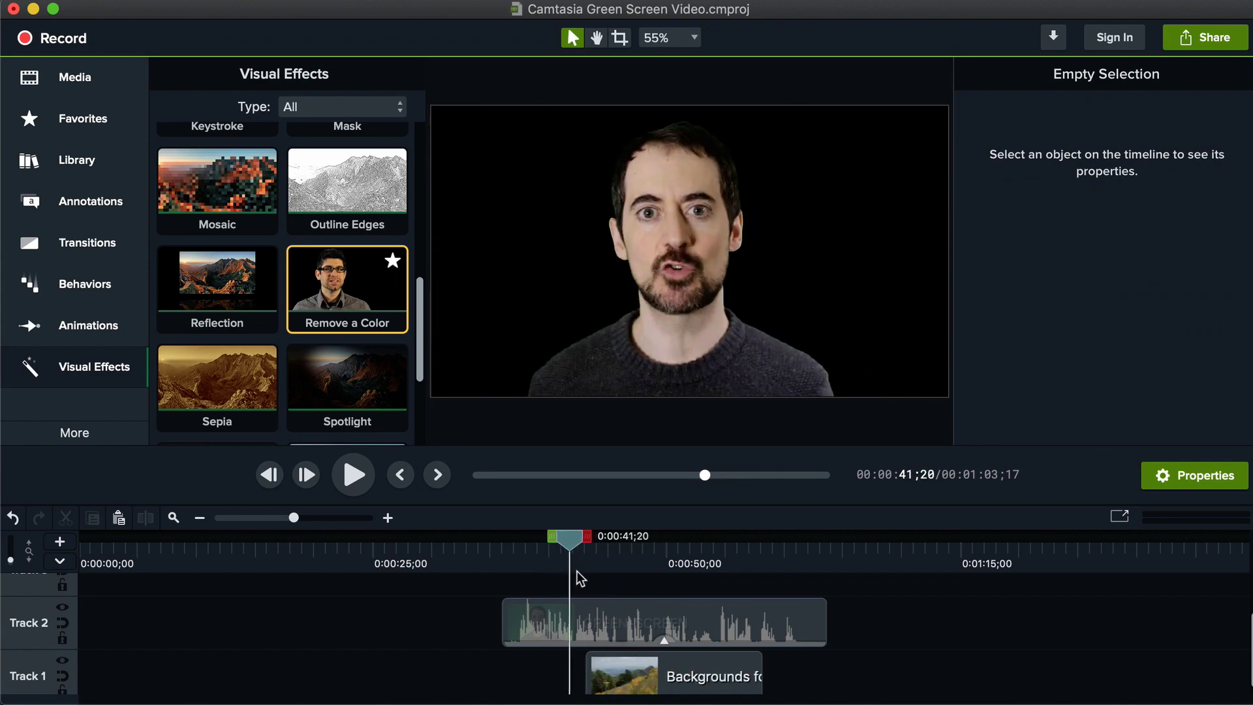
left_click_drag(555, 575, 733, 588)
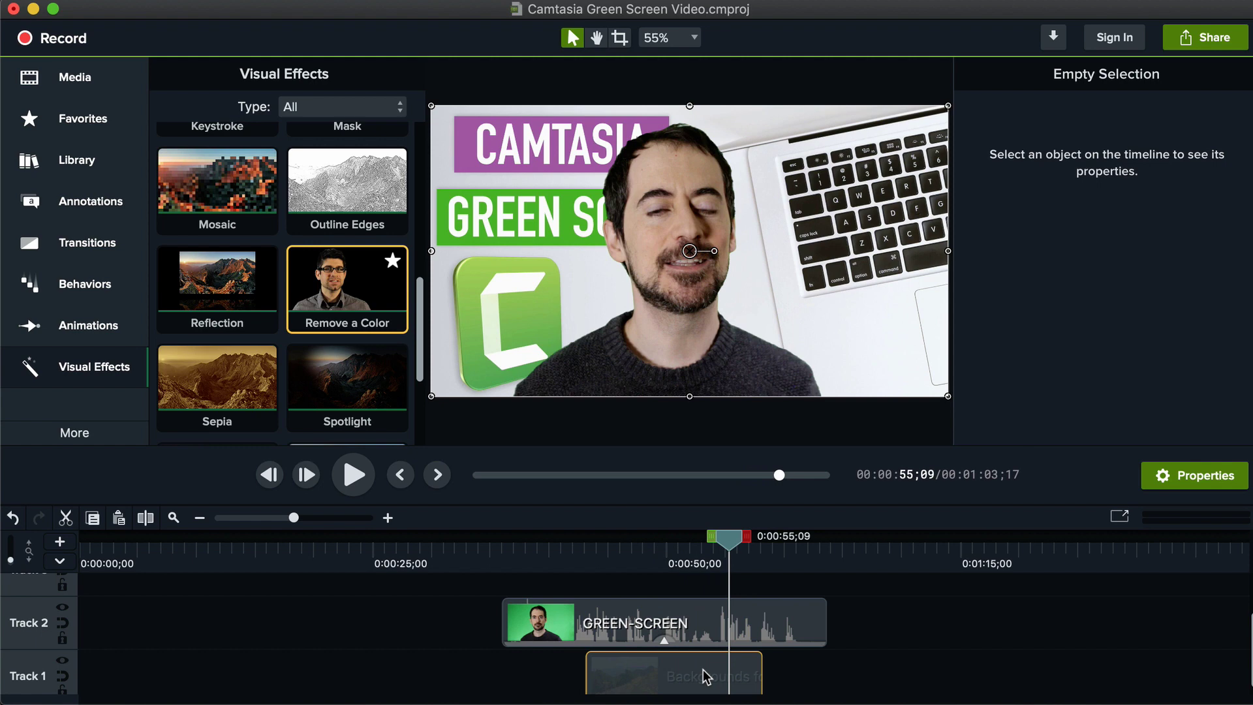
left_click_drag(705, 676, 734, 661)
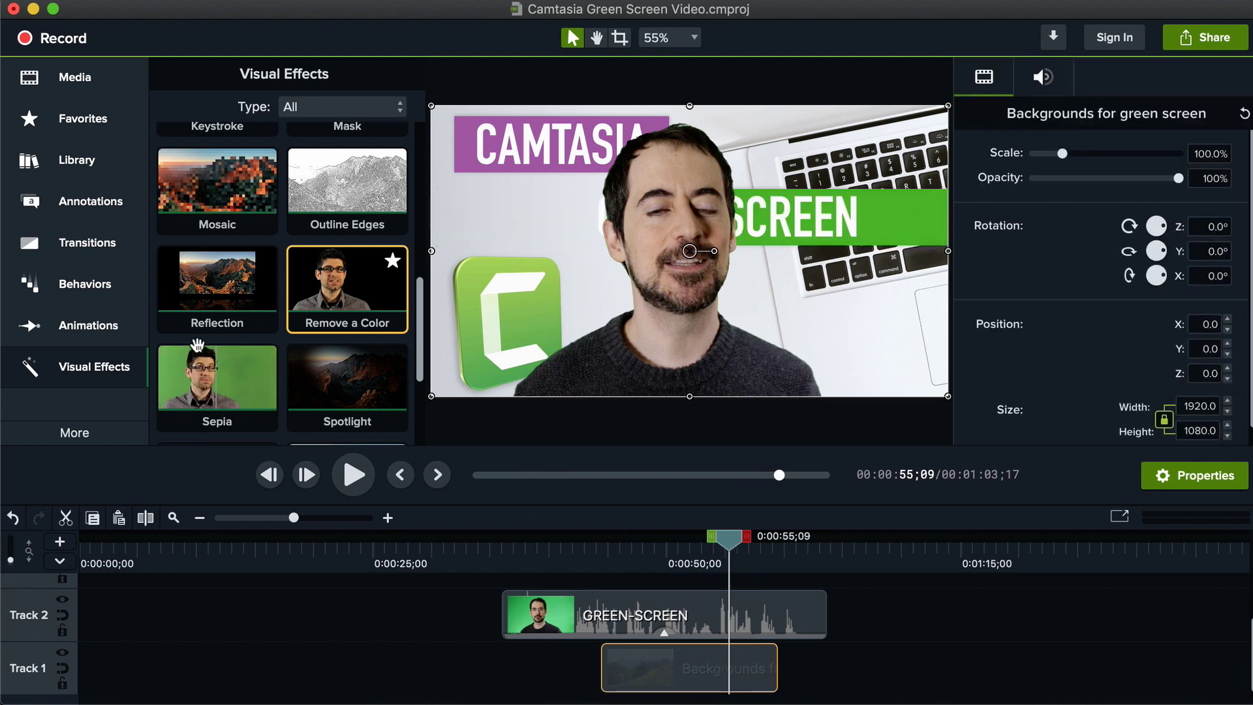
- Apply the Scale Down animation to the GREEN-SCREEN clip
left_click(96, 334)
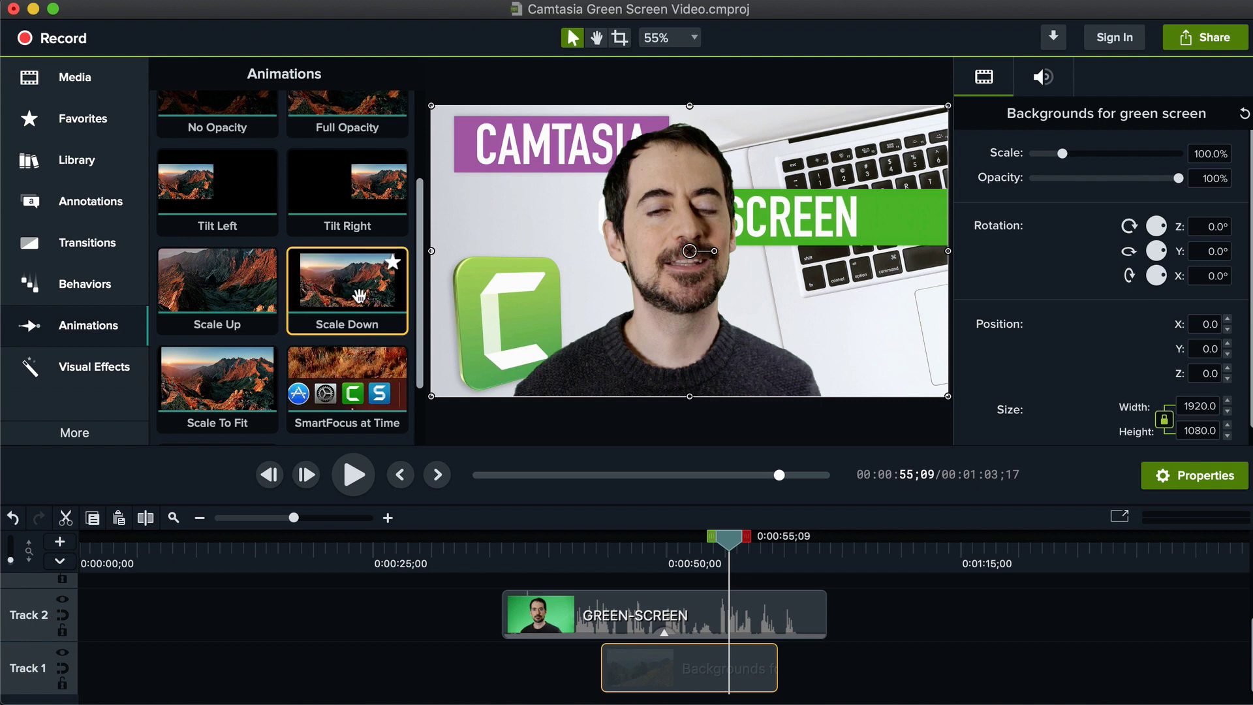
left_click_drag(360, 295, 580, 459)
left_click_drag(670, 546, 746, 616)
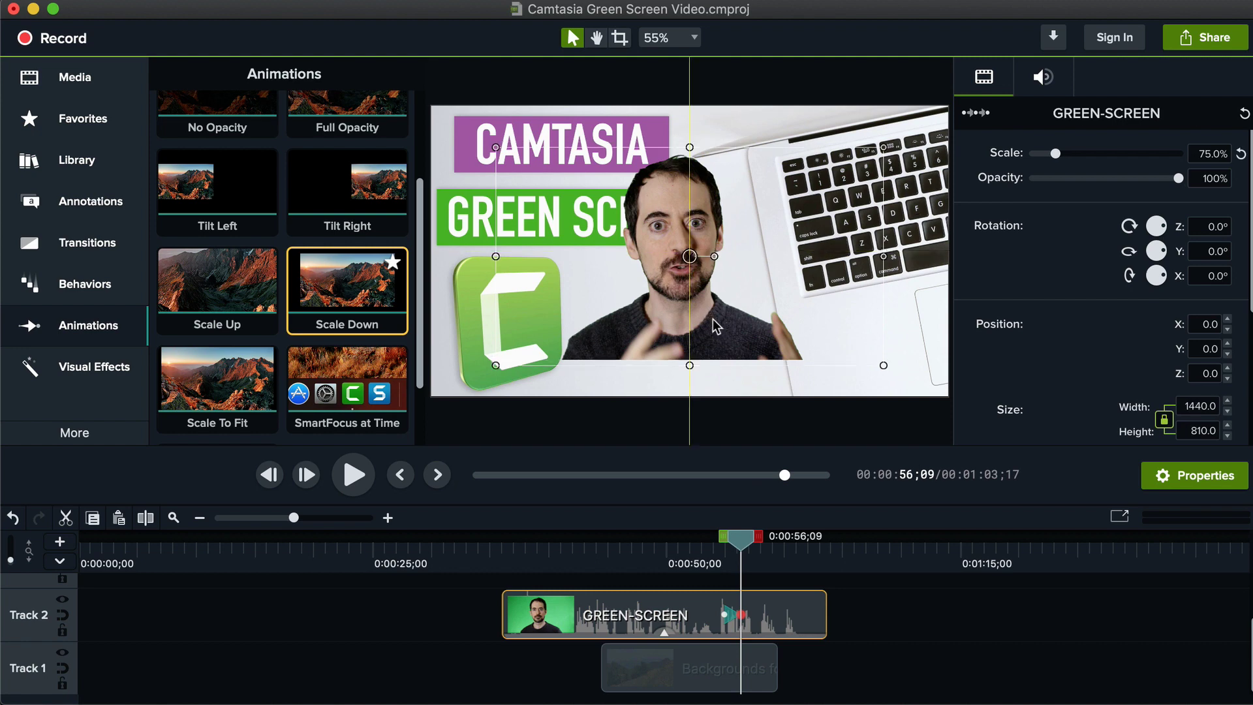
- Shrink the speaker to about 47.6% and position him near the bottom beside the C logo
left_click_drag(710, 308, 724, 344)
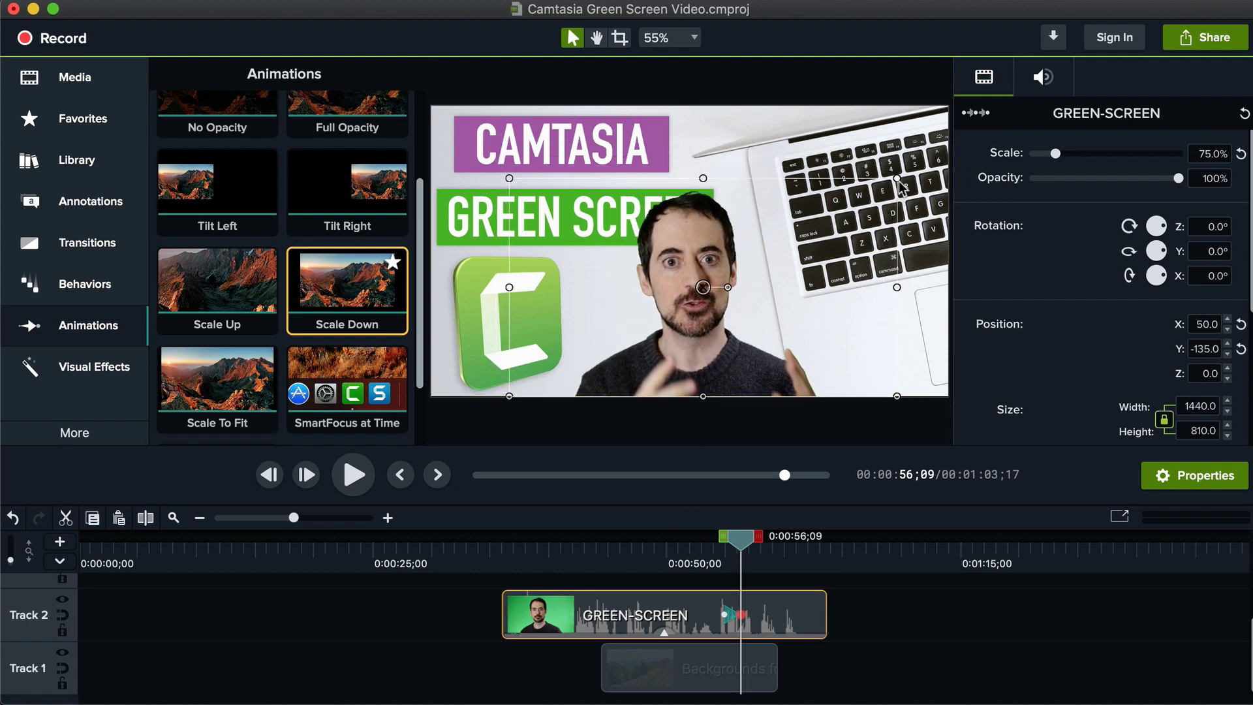
left_click_drag(899, 184, 756, 259)
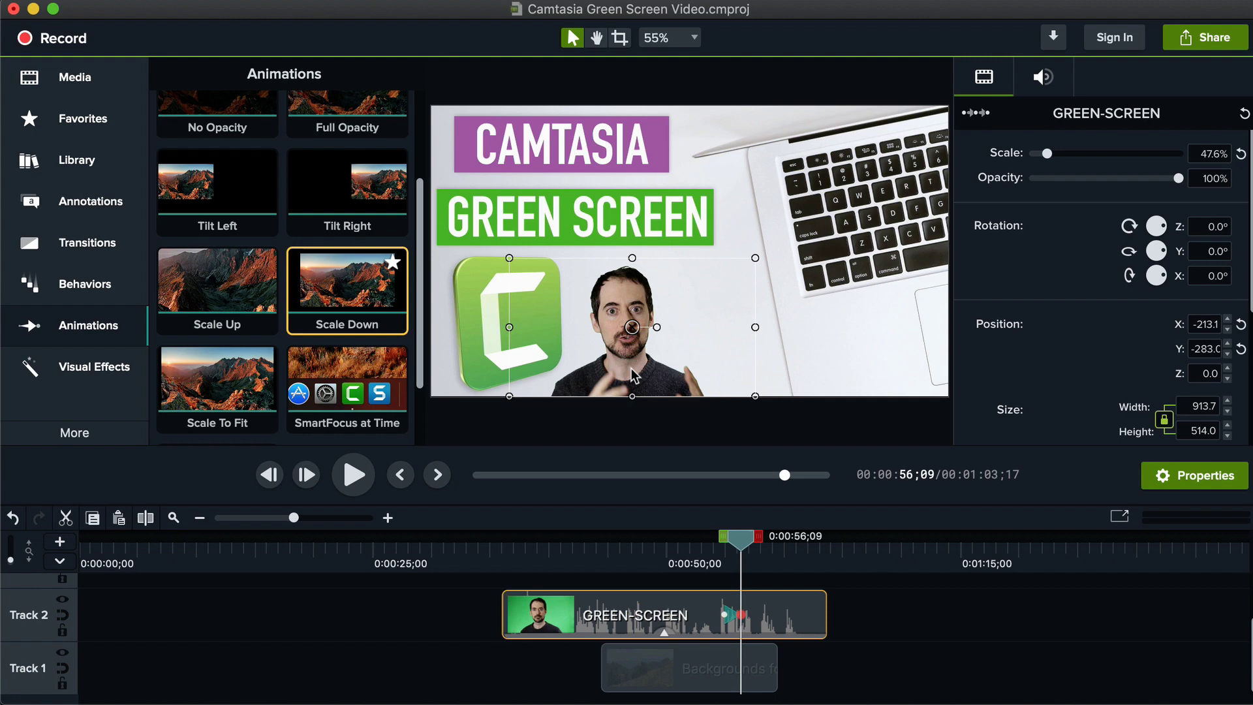
left_click_drag(633, 376, 677, 381)
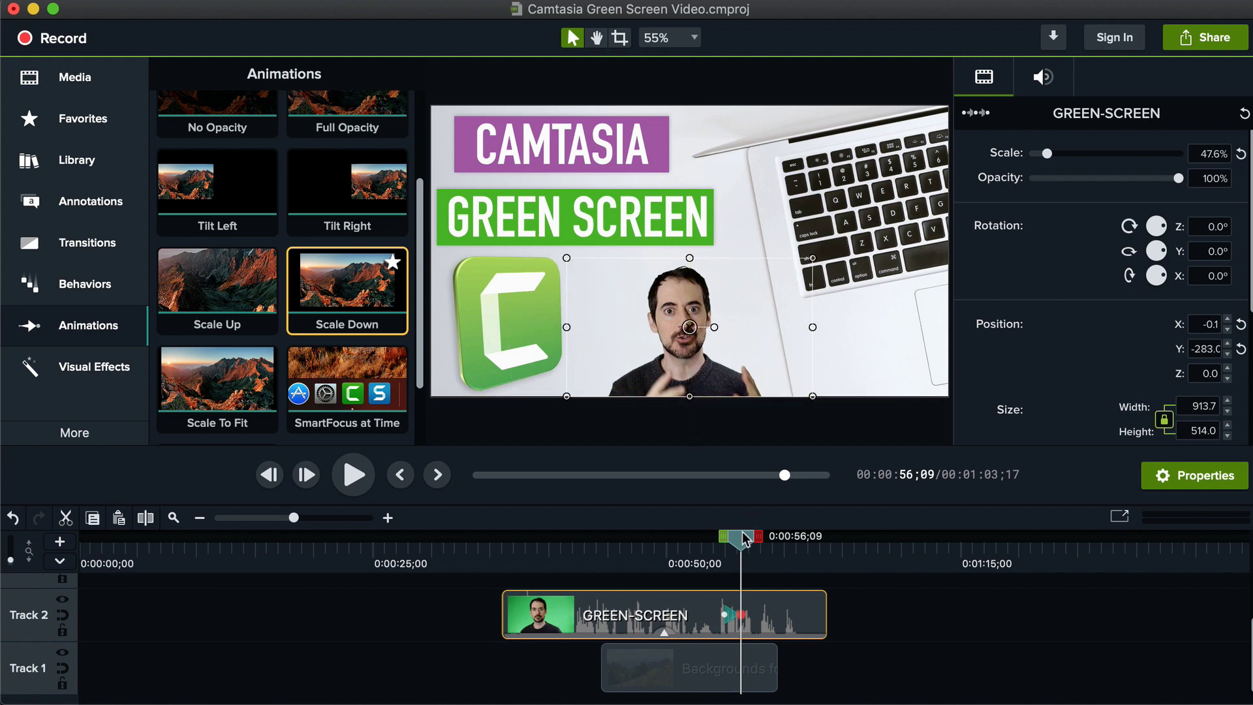
left_click_drag(720, 552, 707, 550)
key("space")
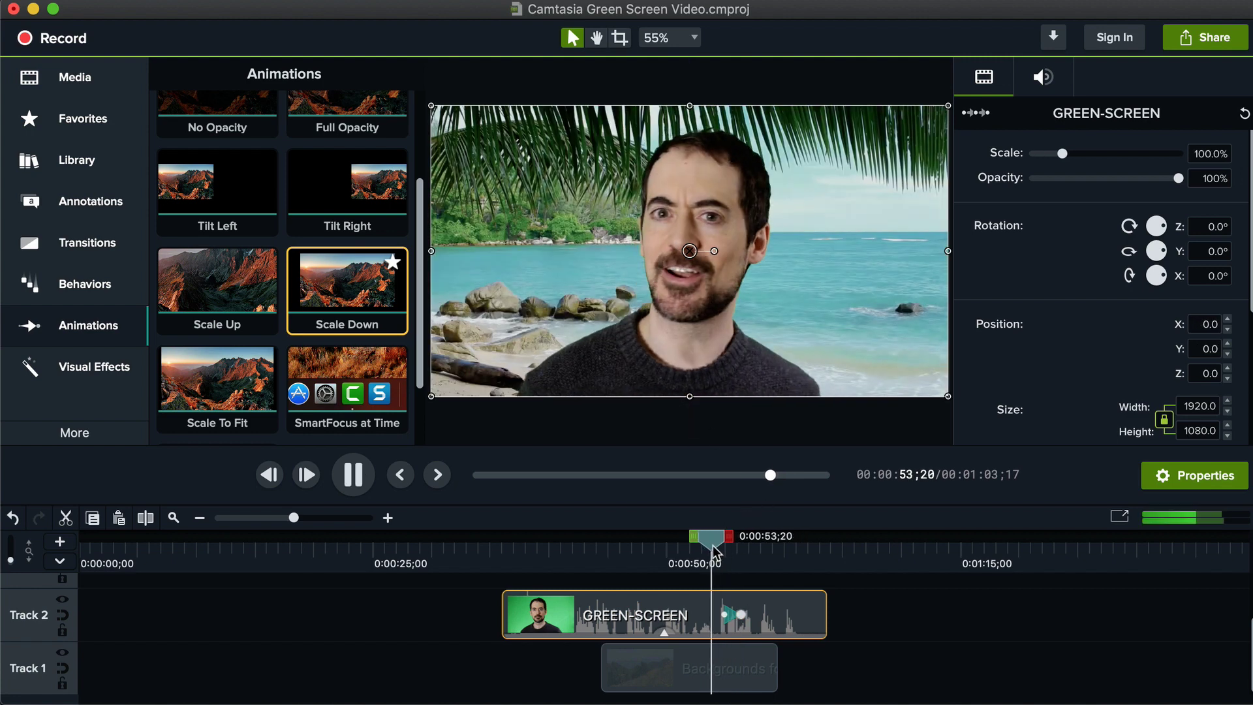